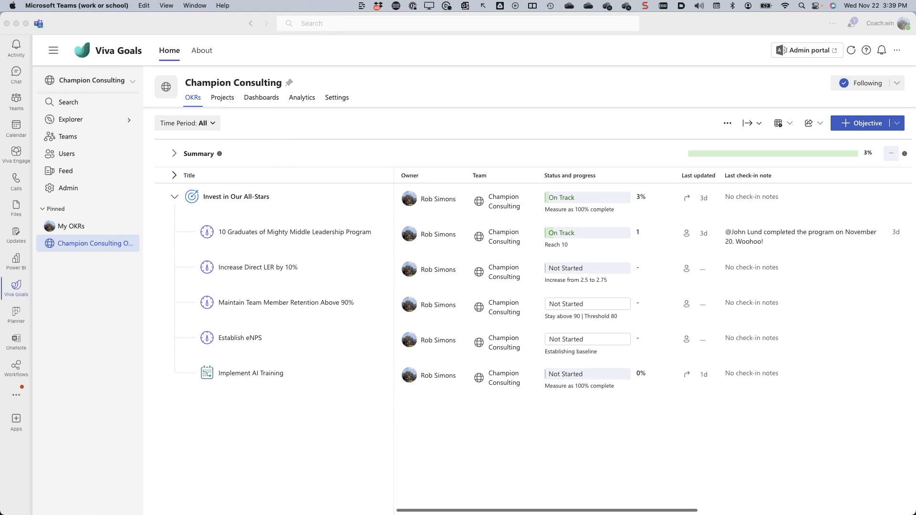
Look over the Automation Team plan's task board in Planner and return to the OKR list in Viva Goals.
left_click(17, 314)
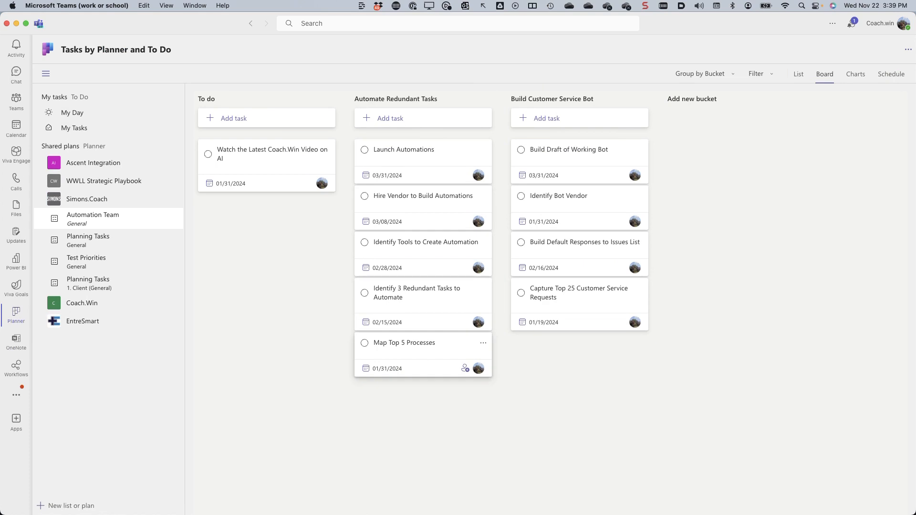
left_click(16, 288)
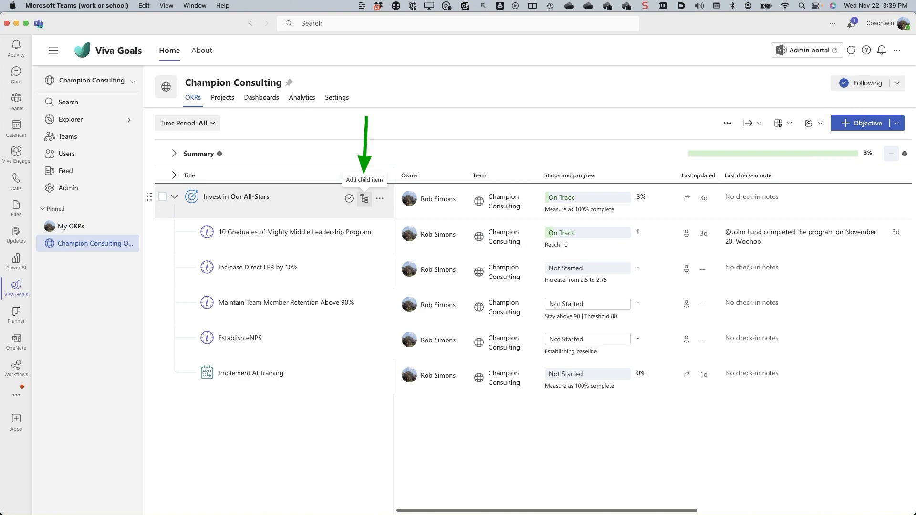
Add a child project titled "Launch Automation Team" under the Invest in Our All-Stars objective.
left_click(365, 199)
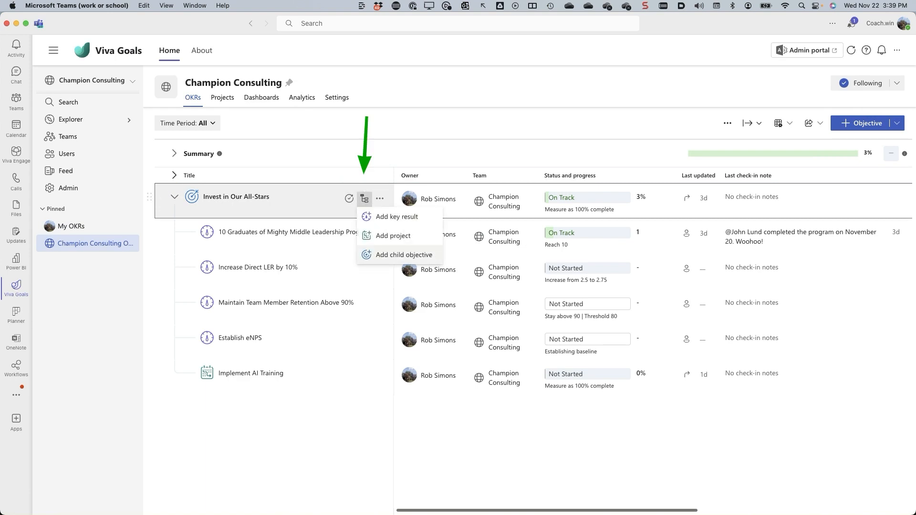
left_click(393, 235)
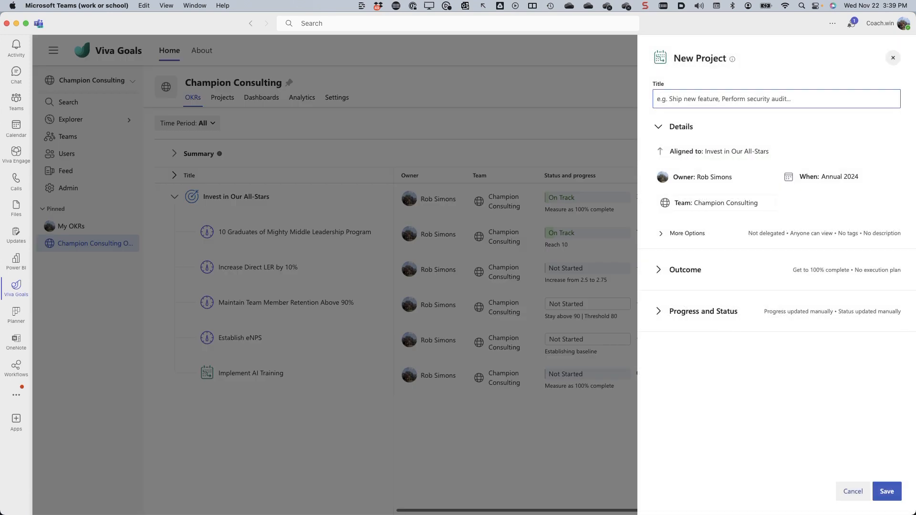
type("Launch")
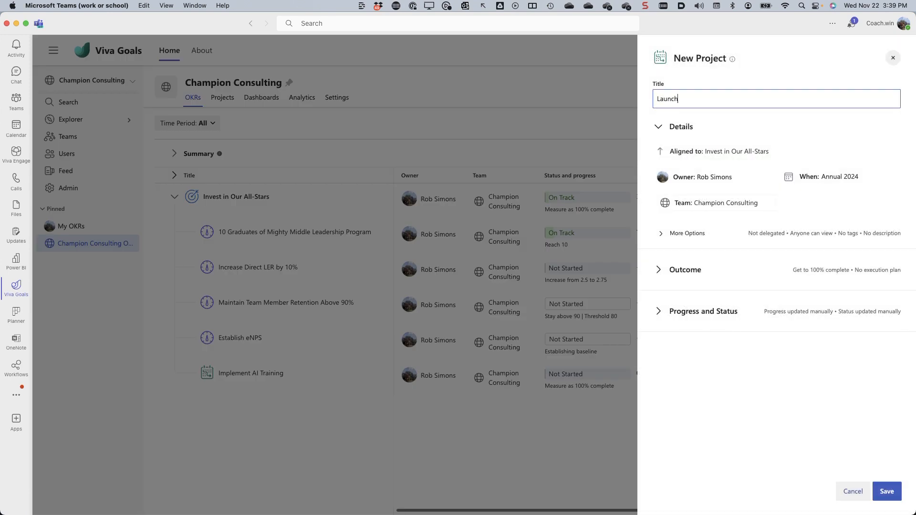
type(" Automation Team")
Set the new project's time period to Q1 2024.
left_click(829, 177)
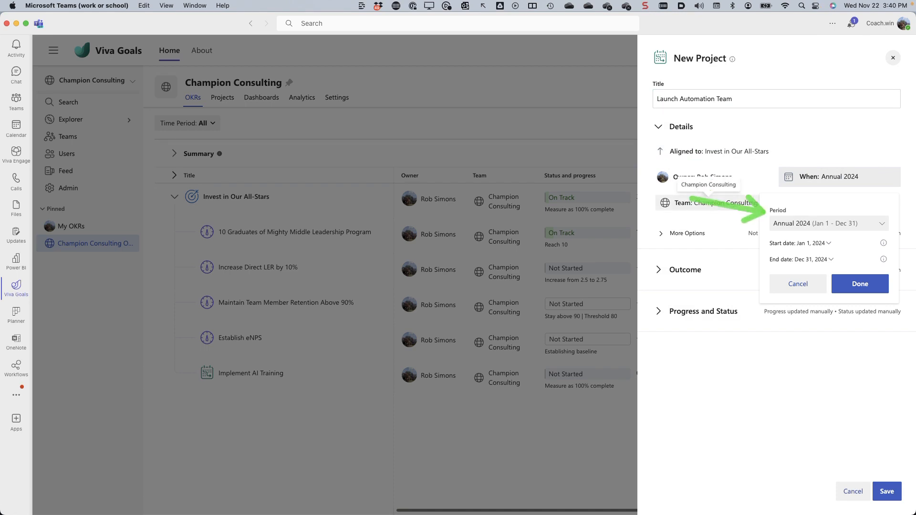
left_click(829, 224)
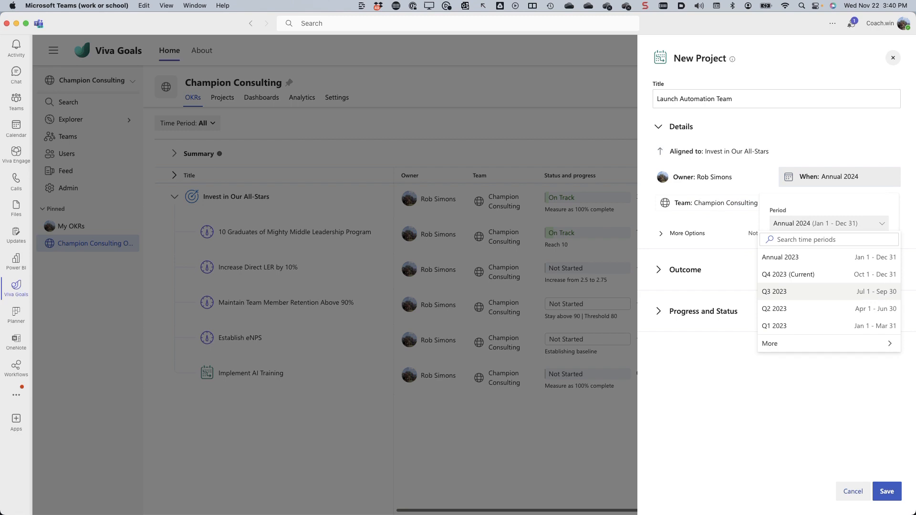
left_click(829, 344)
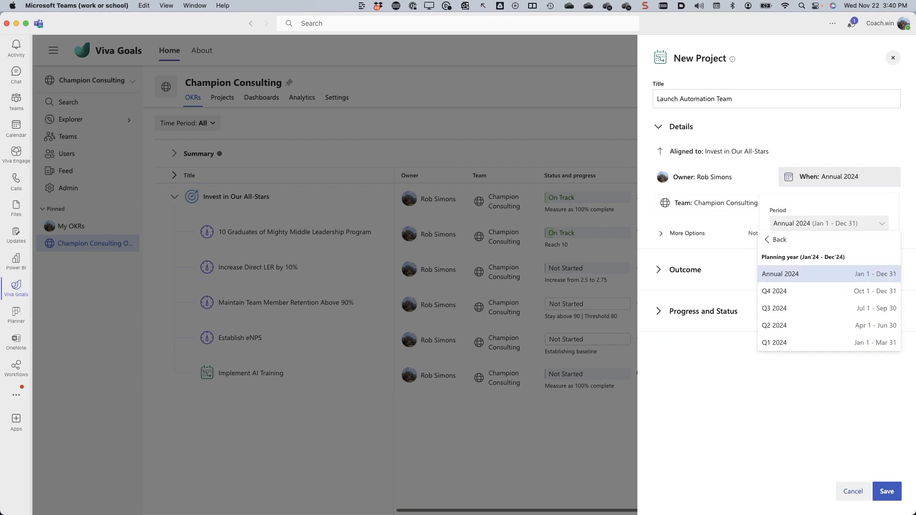
left_click(782, 343)
left_click(860, 284)
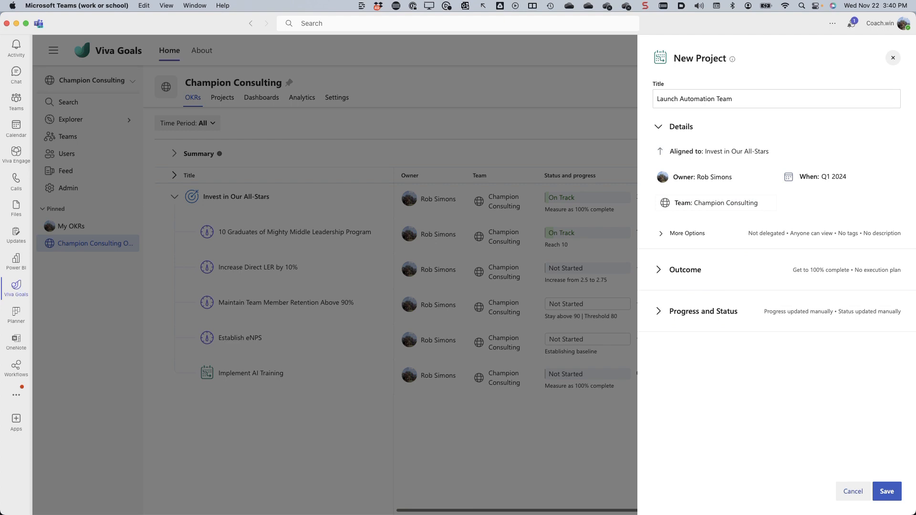
Source the project's outcome tasks automatically from Planner, using the Automation Team plan.
left_click(659, 270)
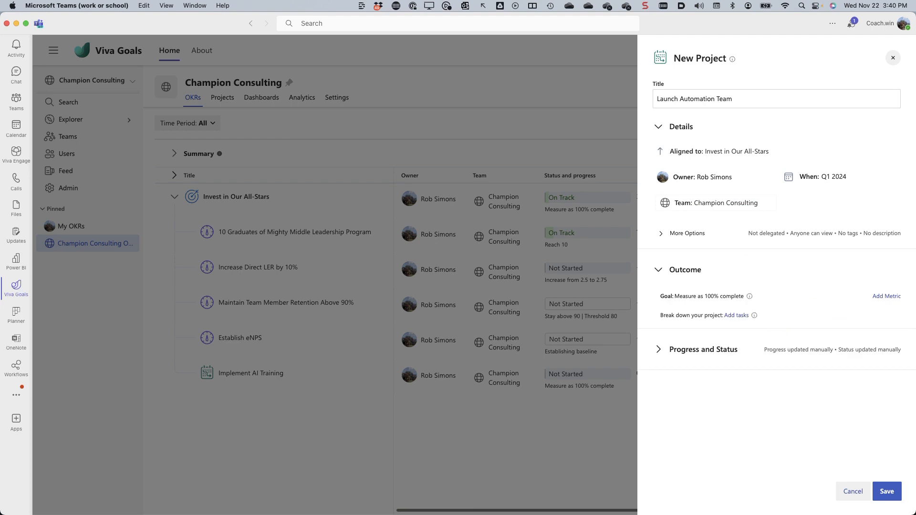
left_click(736, 315)
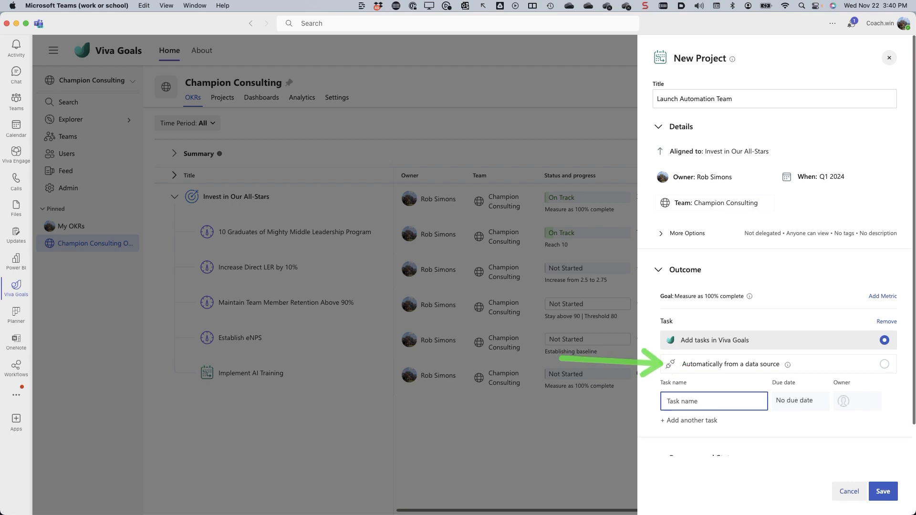
left_click(884, 364)
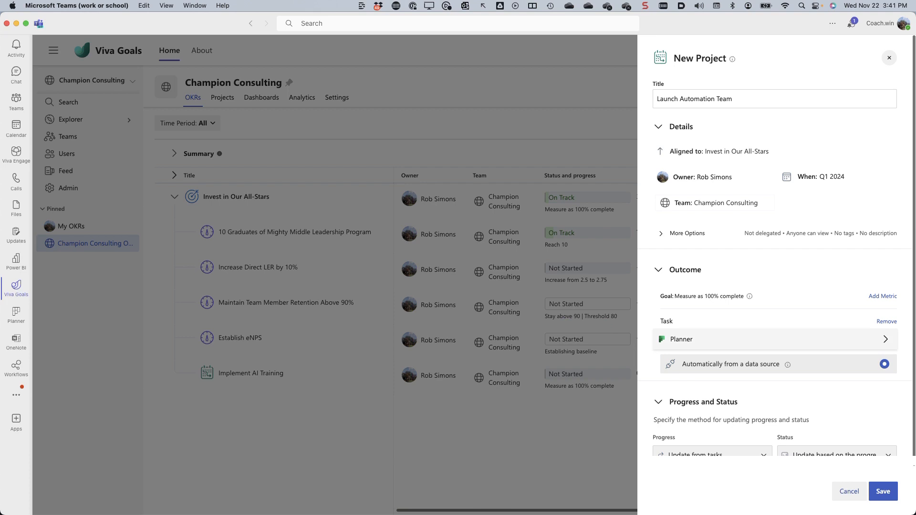
left_click(777, 340)
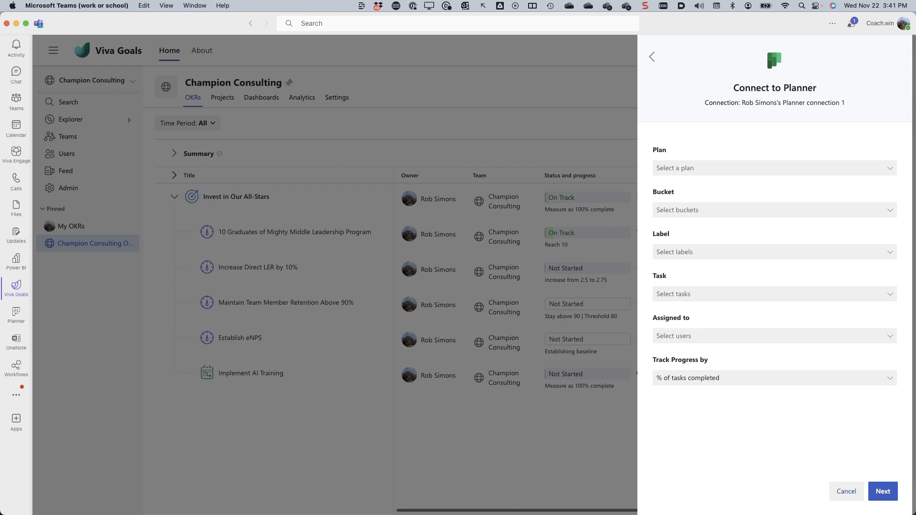
left_click(716, 168)
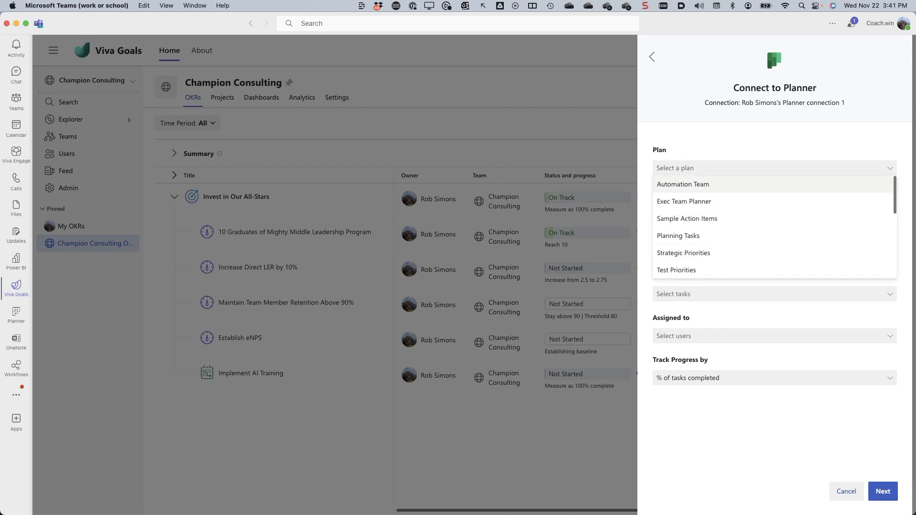
left_click(683, 184)
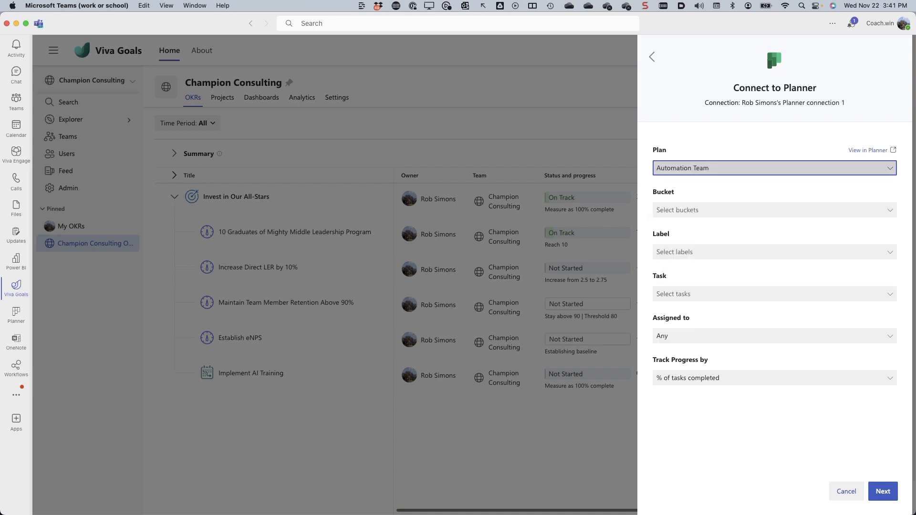
Set the Planner bucket to Any, keep progress tracked by % of tasks completed, and continue with the connection.
left_click(716, 210)
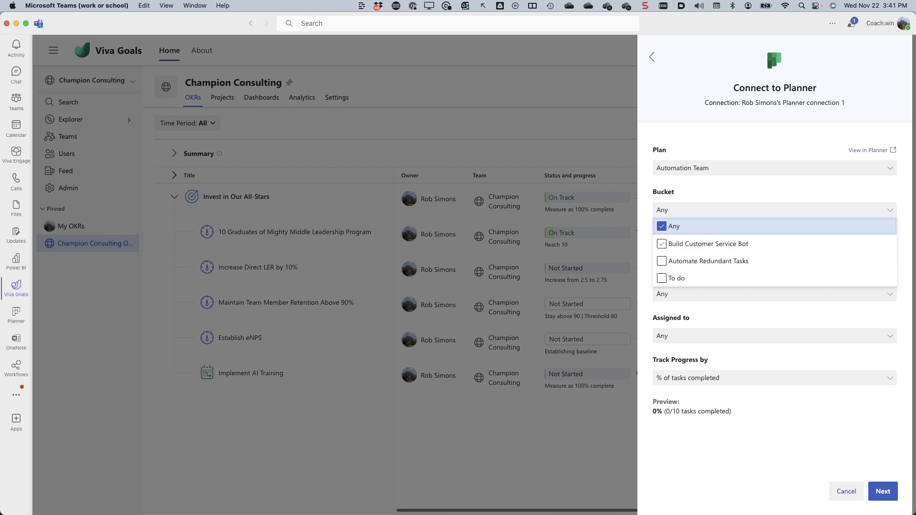
left_click(691, 244)
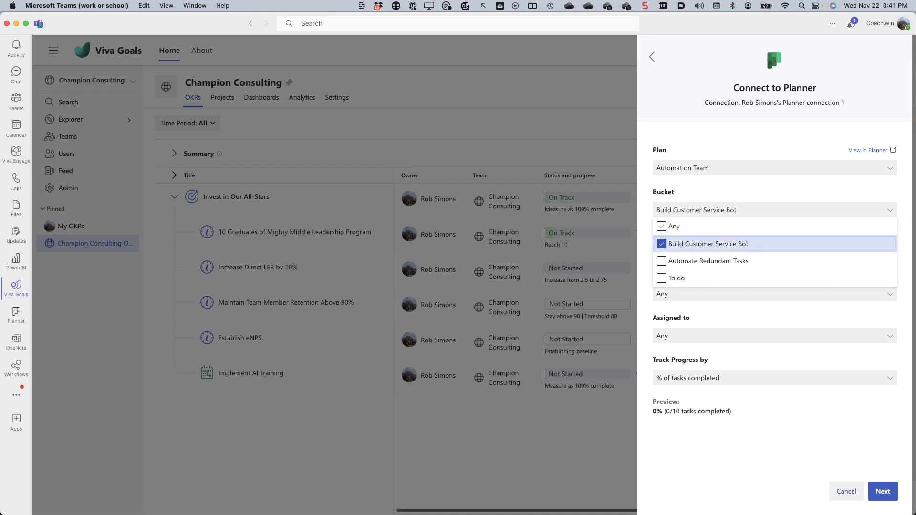
left_click(674, 226)
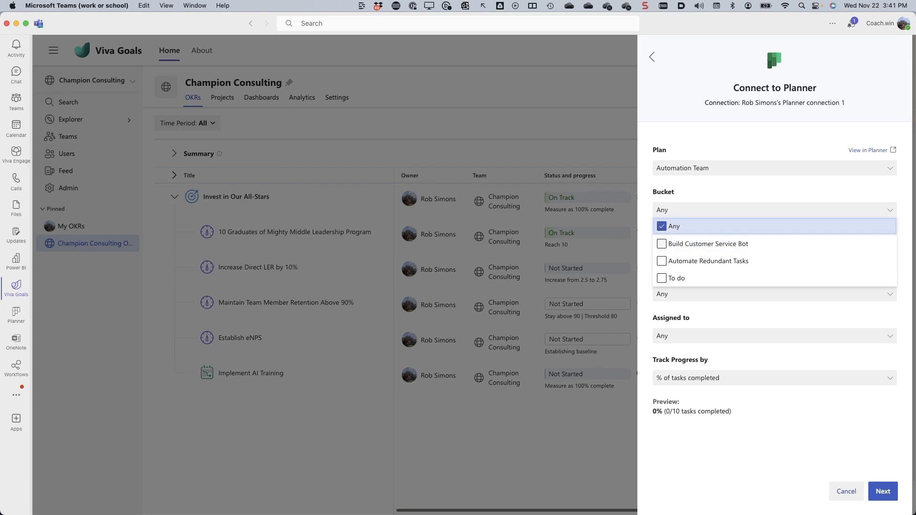
key("Escape")
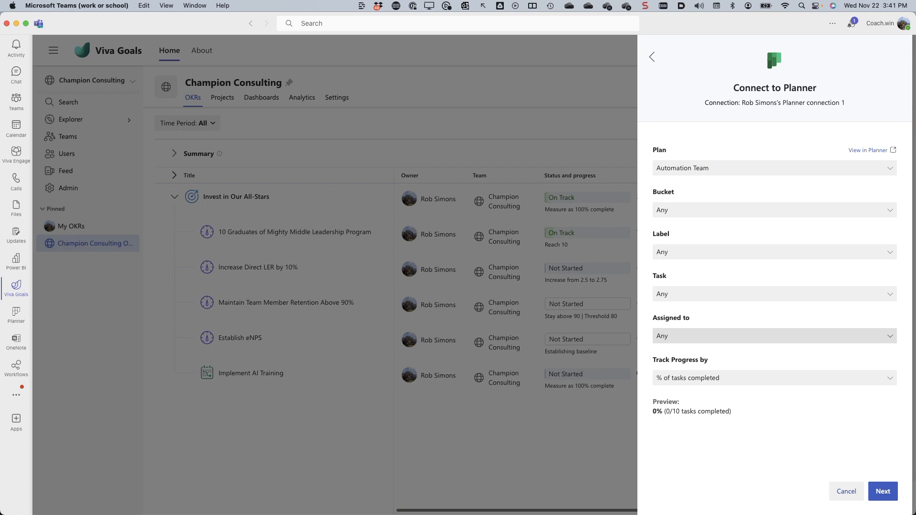
left_click(775, 378)
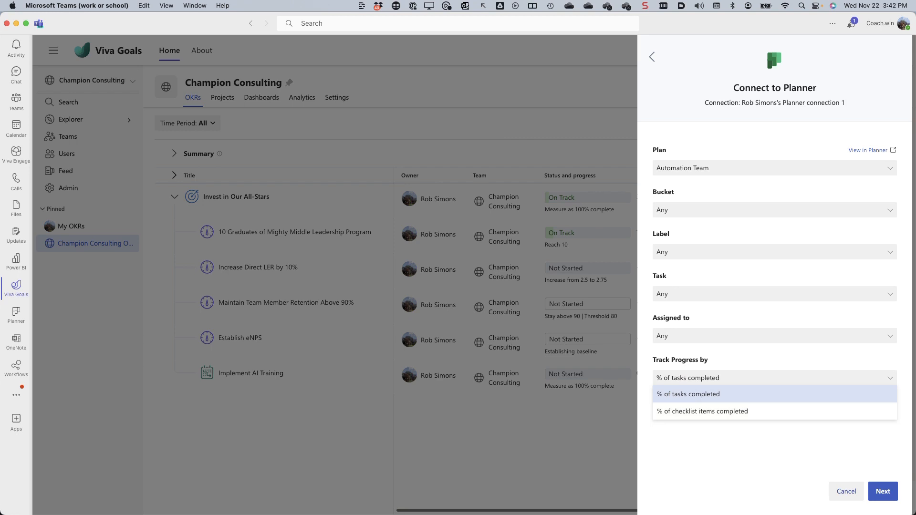
key("Escape")
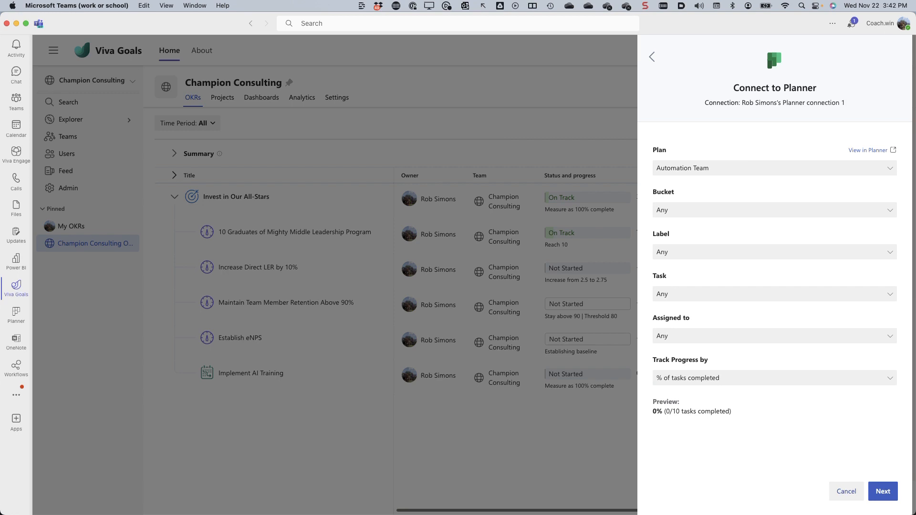
left_click(882, 492)
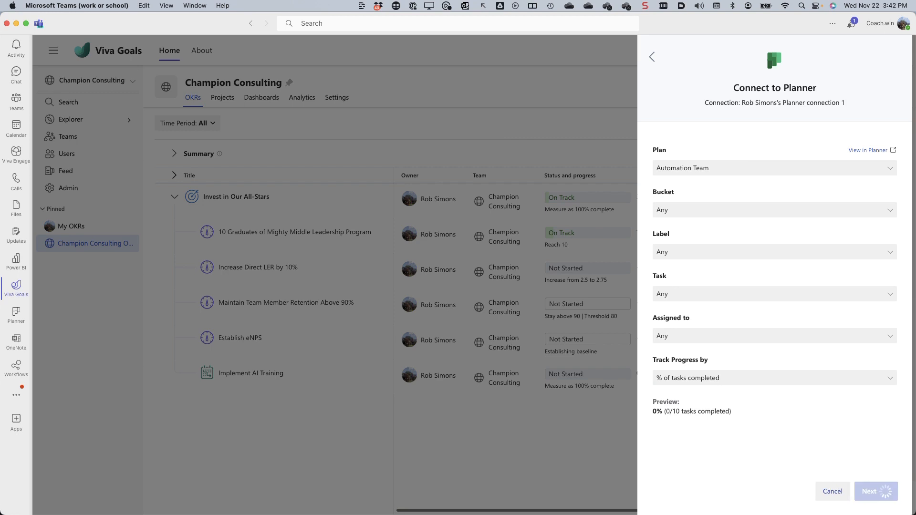
Expand the full list of imported Planner tasks, review the progress and status settings, and save the project.
scroll(776, 286, "down", 5)
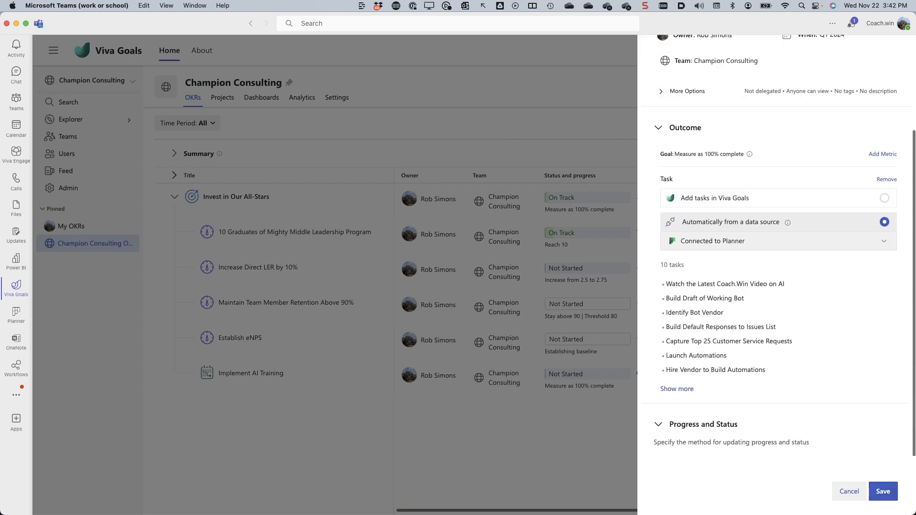
left_click(677, 362)
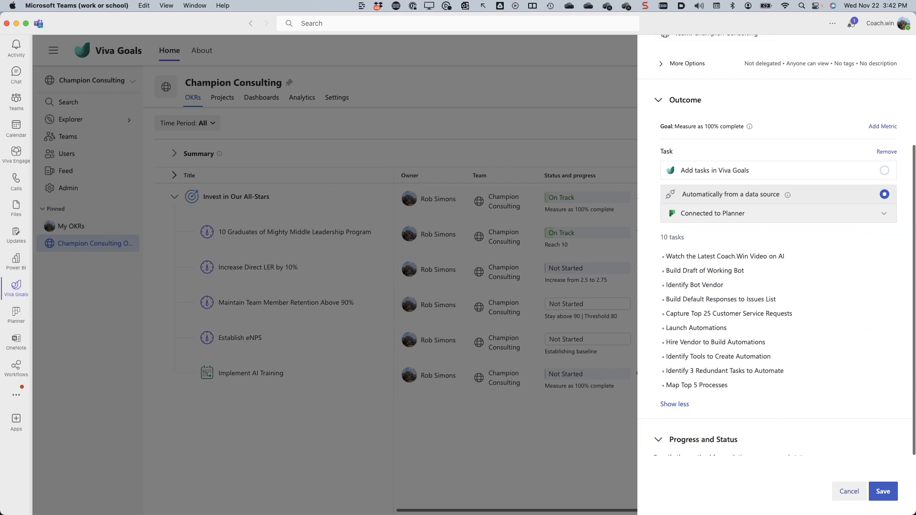
scroll(777, 246, "down", 3)
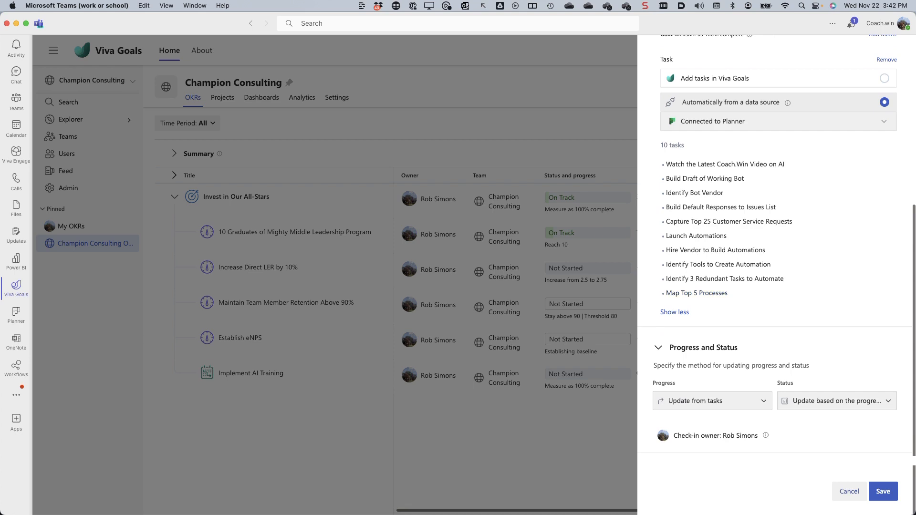
left_click(883, 491)
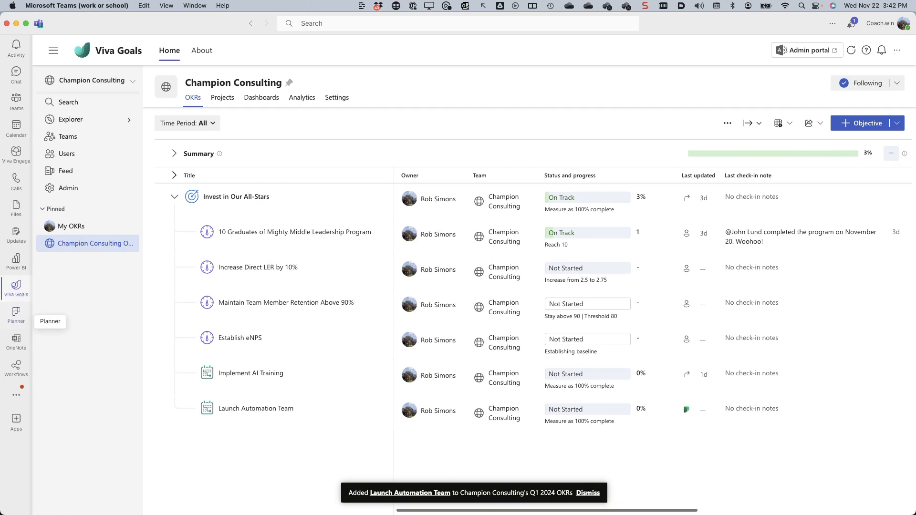
Switch to Planner and mark Map Top 5 Processes and Capture Top 25 Customer Service Requests as complete.
left_click(17, 313)
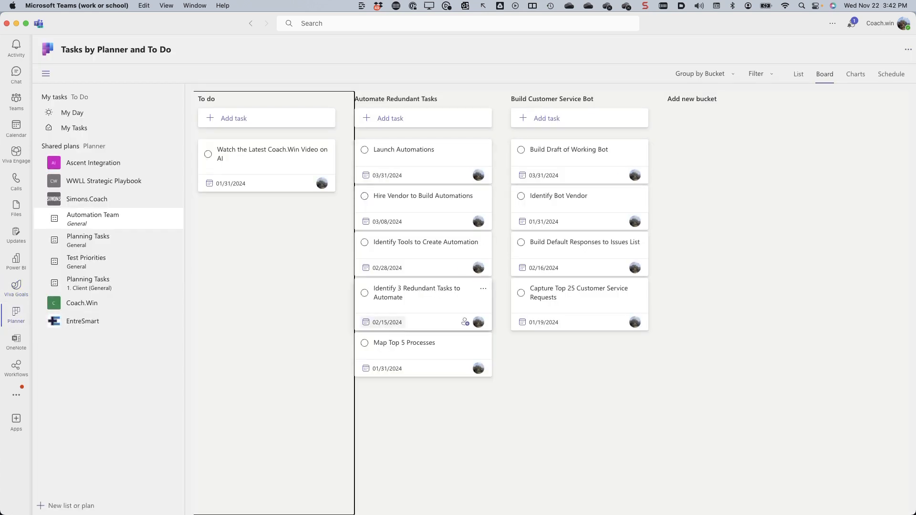
left_click(365, 343)
left_click(521, 293)
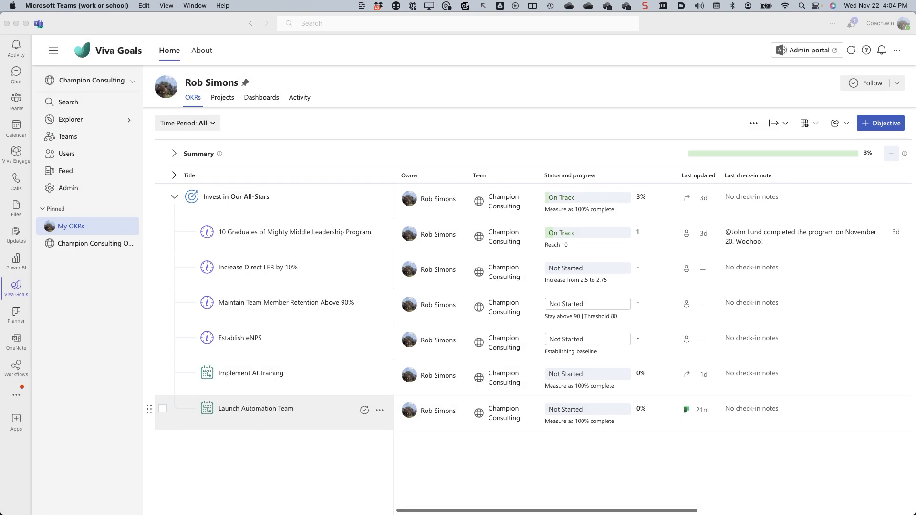
Check the completed tasks on the Planner board and return to Champion Consulting's OKRs in Viva Goals.
left_click(16, 314)
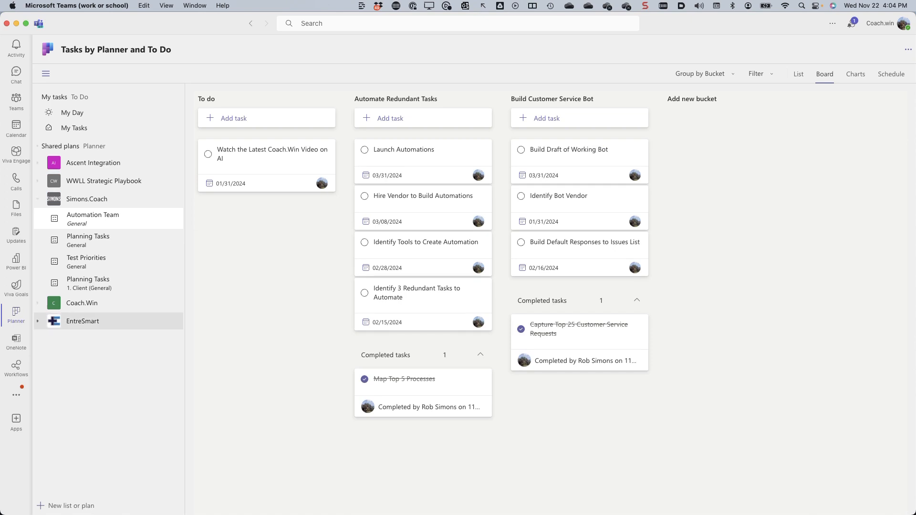
left_click(16, 286)
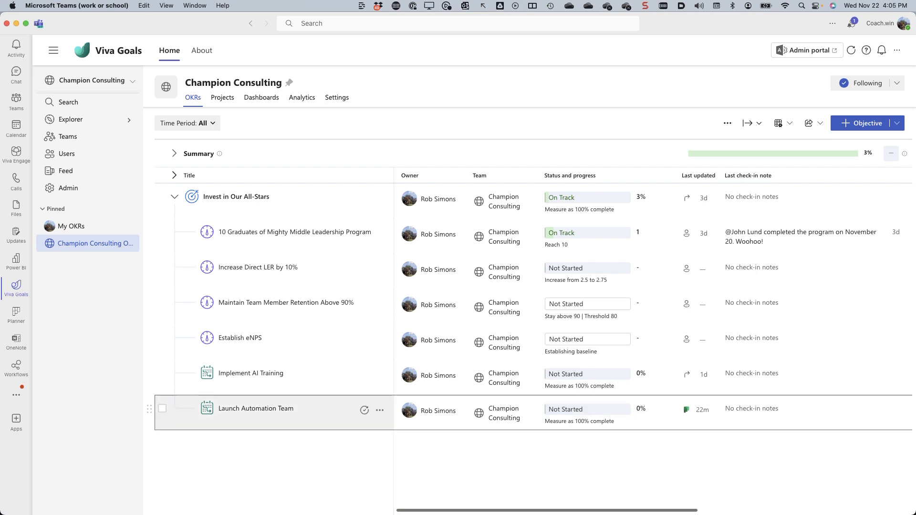
Change the Launch Automation Team project's time period to Q4 2023 and close its details.
left_click(255, 408)
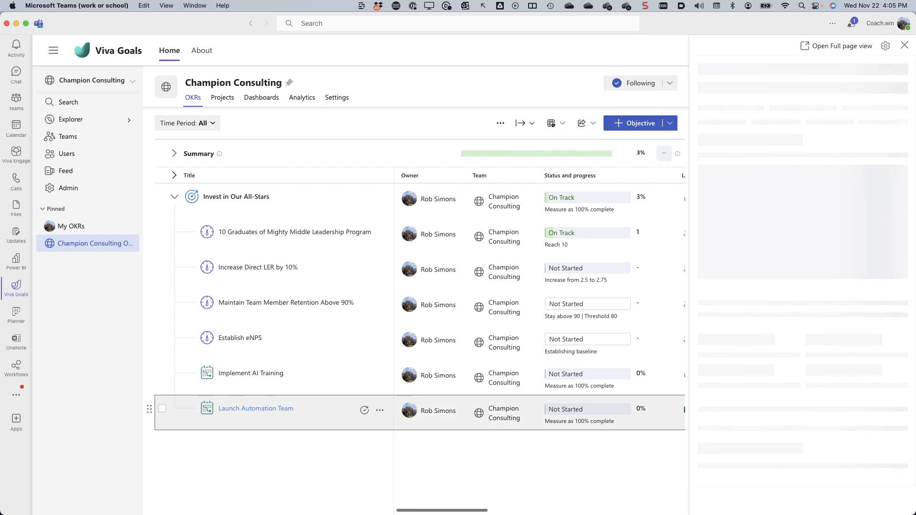
scroll(780, 398, "down", 3)
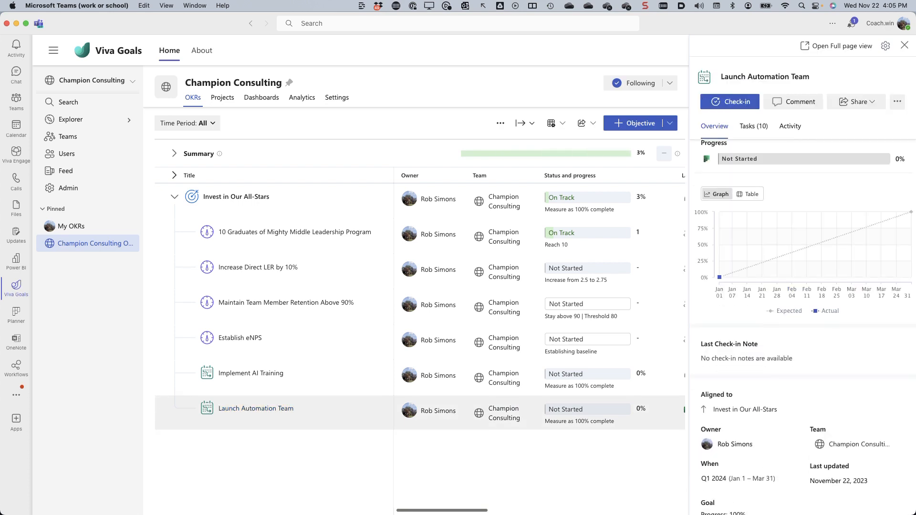
left_click_drag(780, 398, 720, 362)
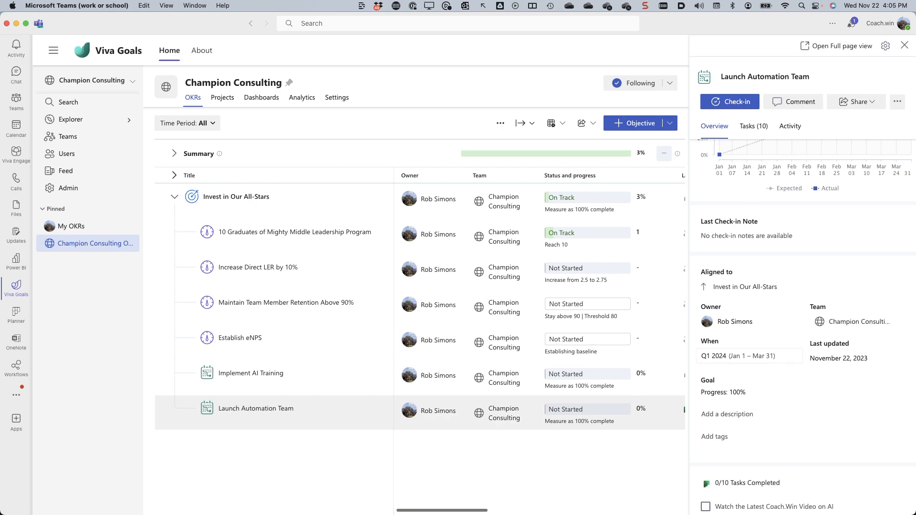
left_click(749, 356)
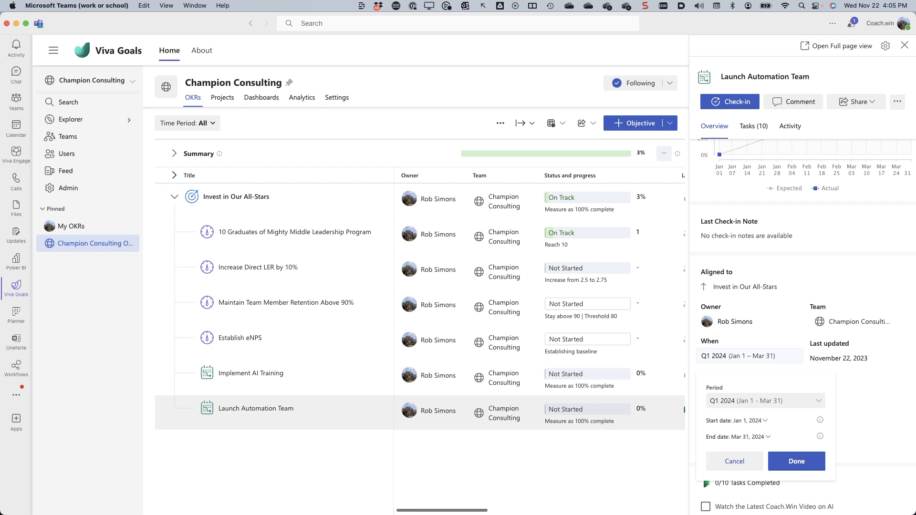
left_click(766, 400)
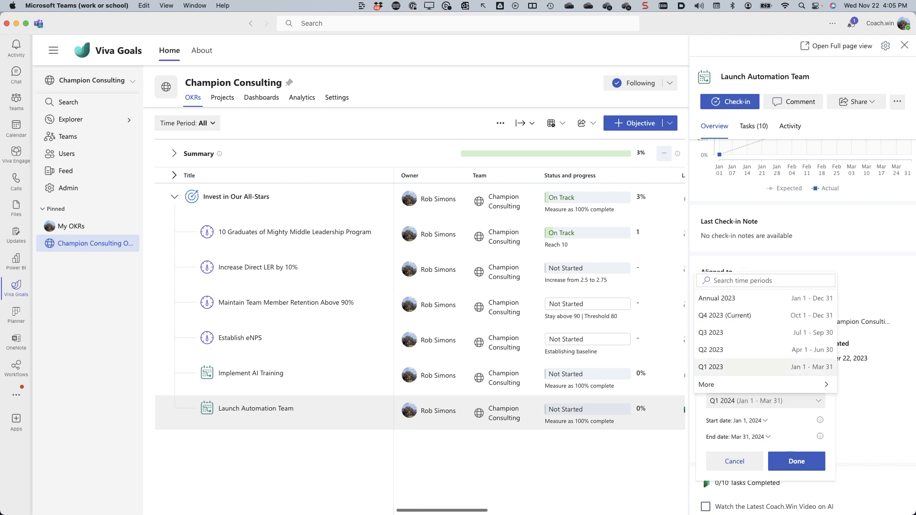
scroll(765, 341, "down", 3)
left_click(744, 160)
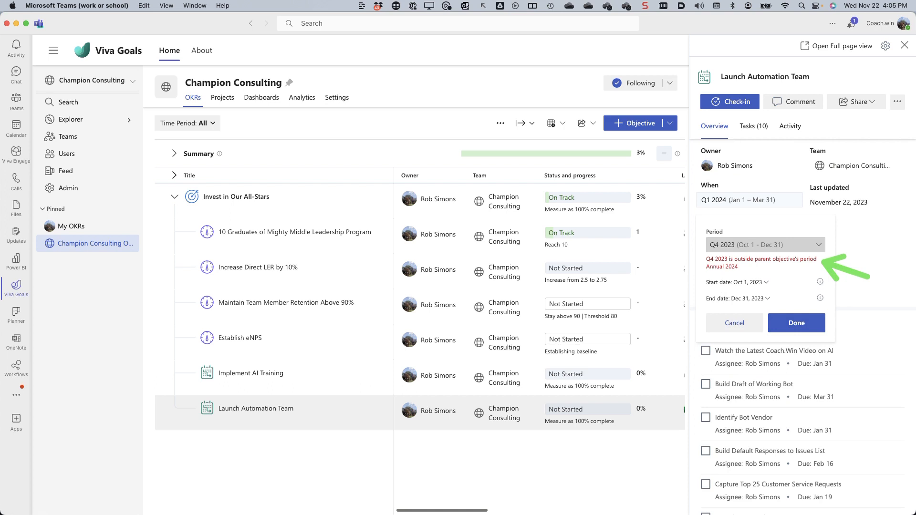
left_click(792, 323)
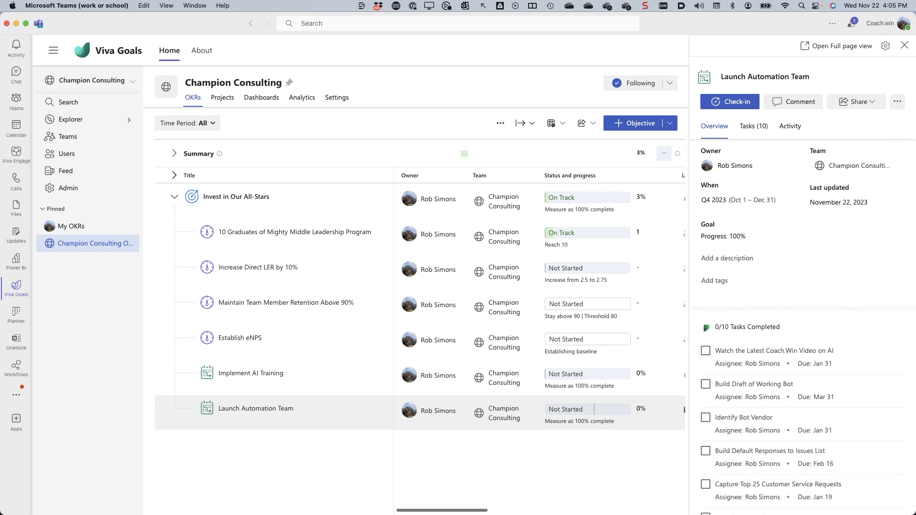
left_click(904, 45)
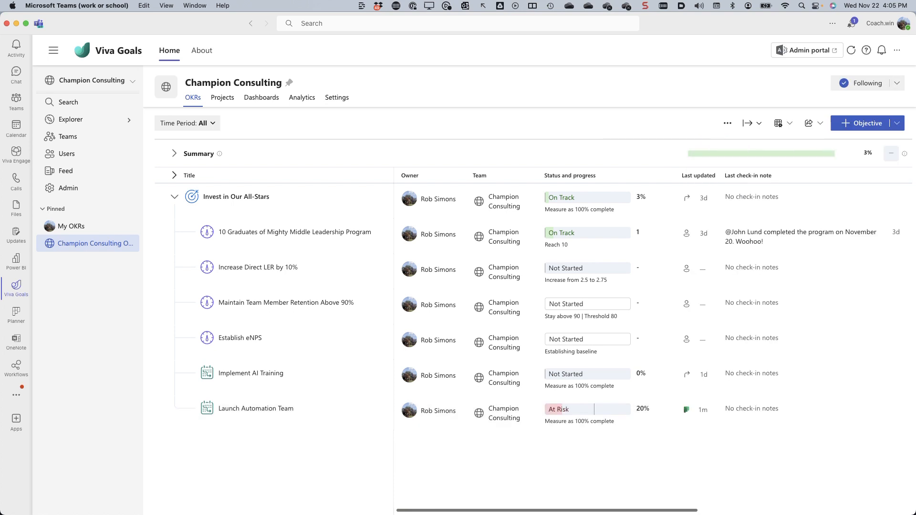